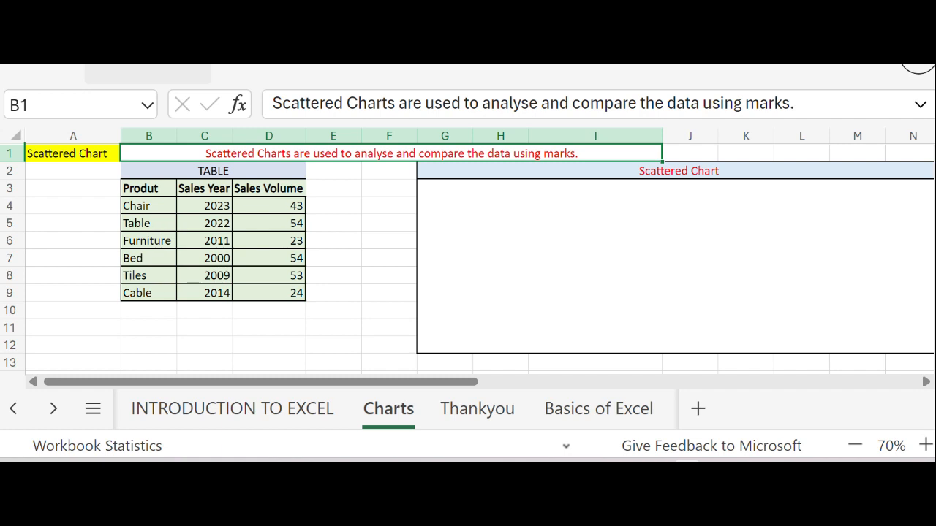
- Examine the scatter chart types offered for insertion, from plain Scatter to Scatter with Straight Lines
click(154, 70)
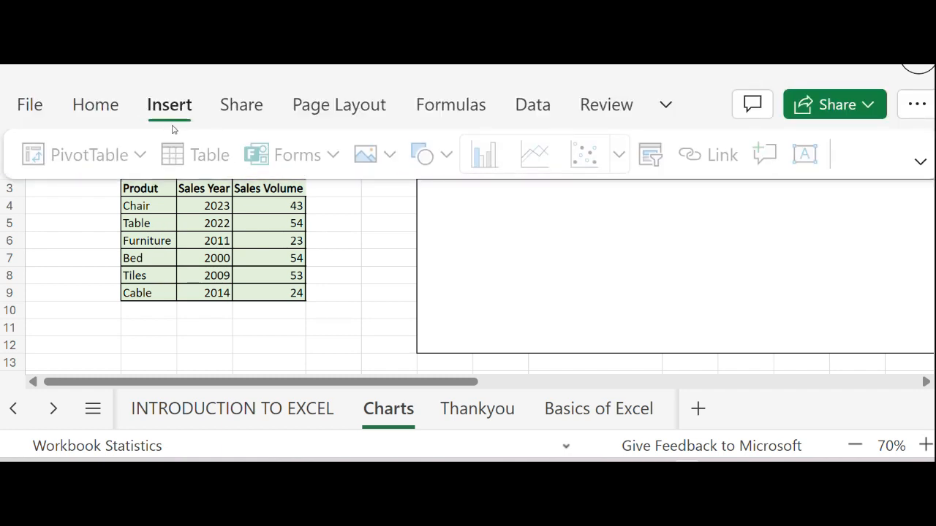
click(95, 106)
click(167, 106)
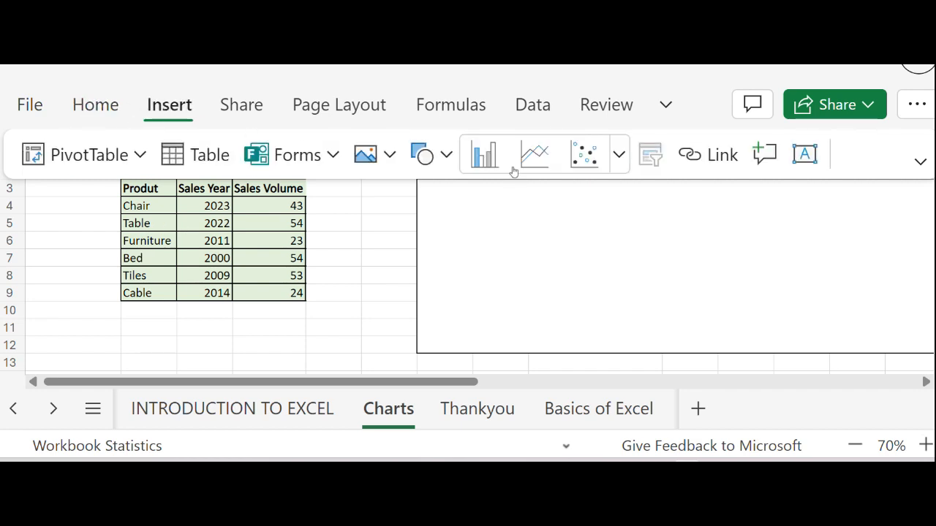
click(620, 156)
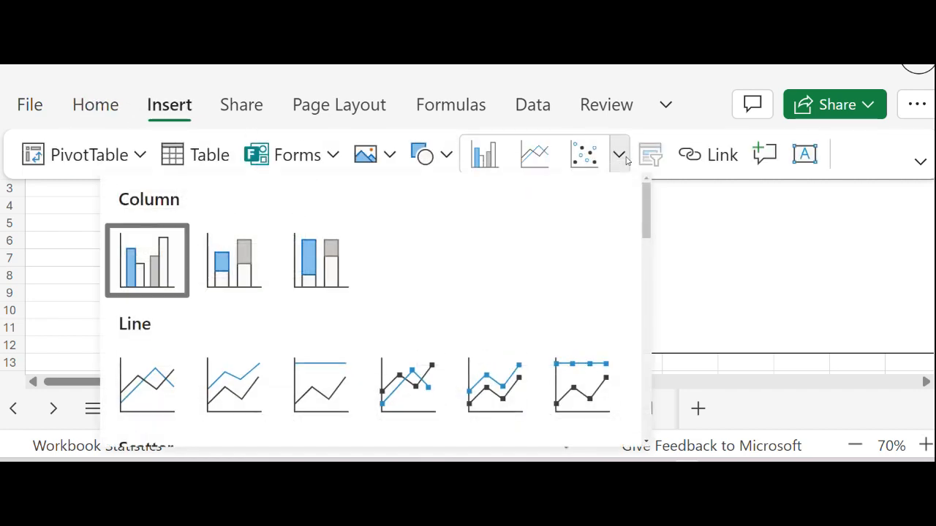
drag(646, 234, 642, 287)
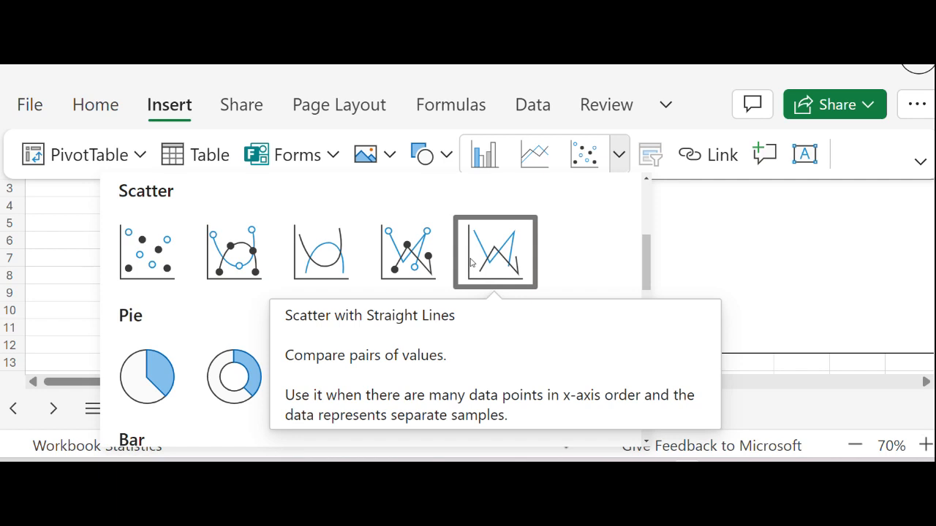
click(71, 261)
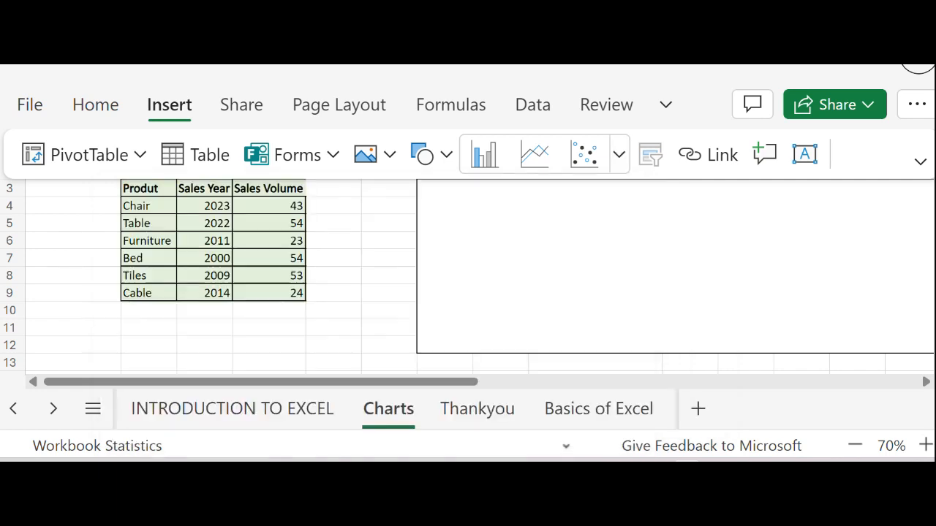
- Insert a plain Scatter chart from the product sales table in B3:D9
click(141, 190)
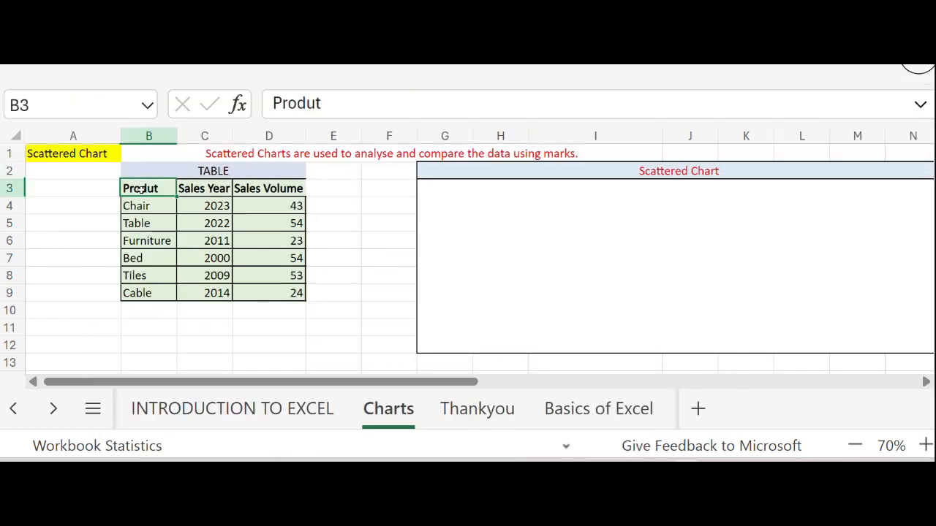
drag(141, 189, 265, 295)
click(169, 104)
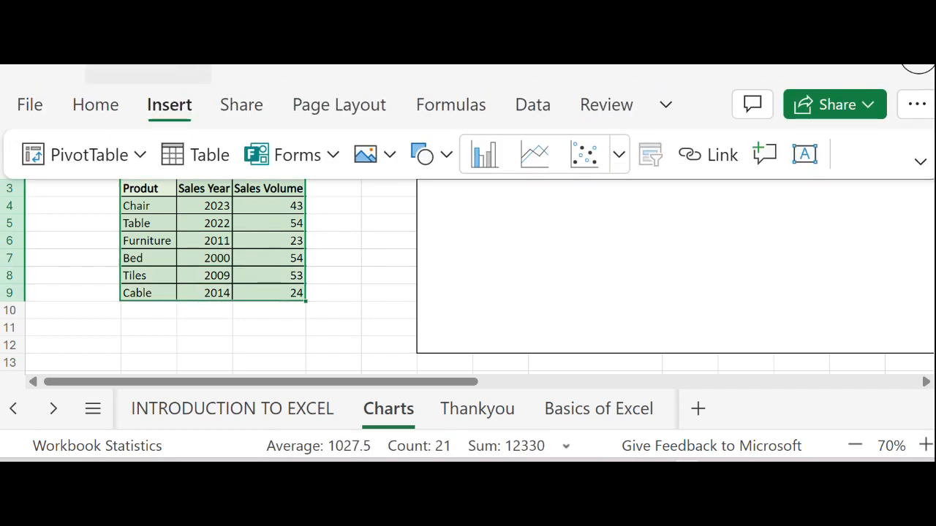
click(618, 154)
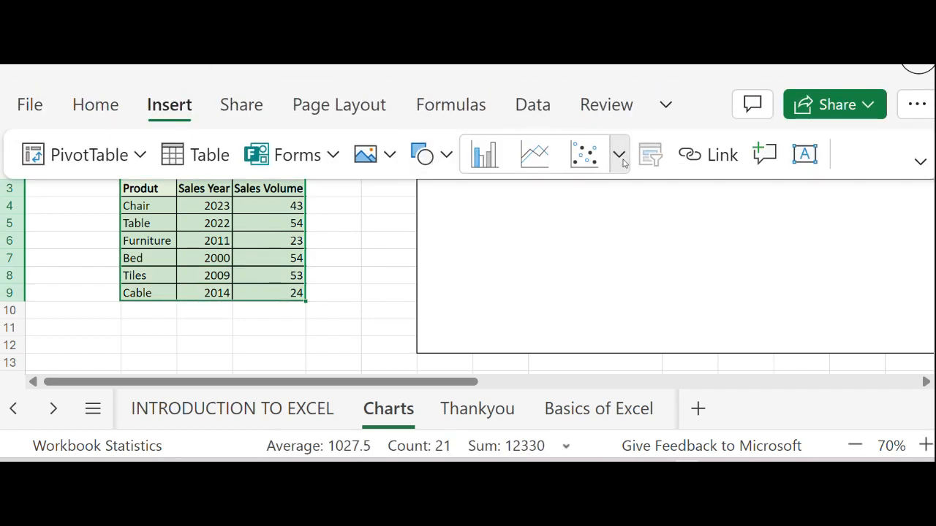
drag(643, 220, 648, 281)
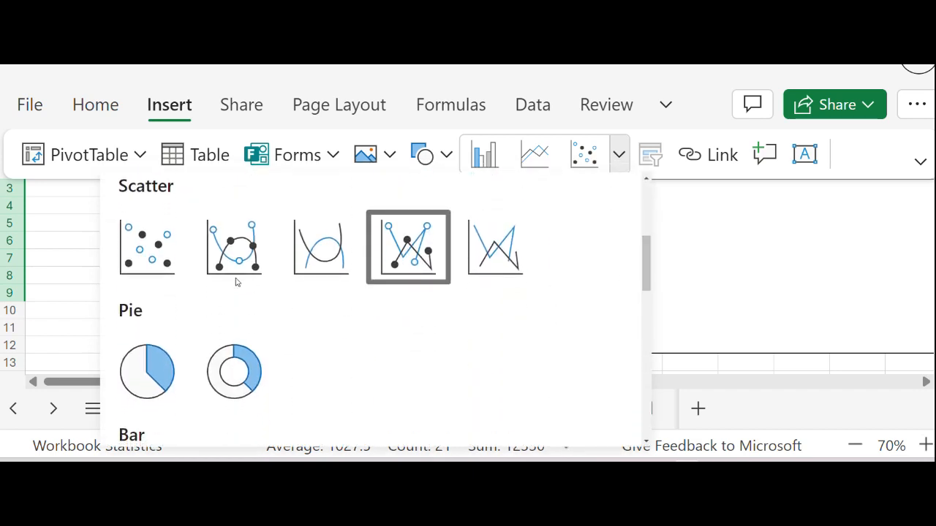
click(163, 256)
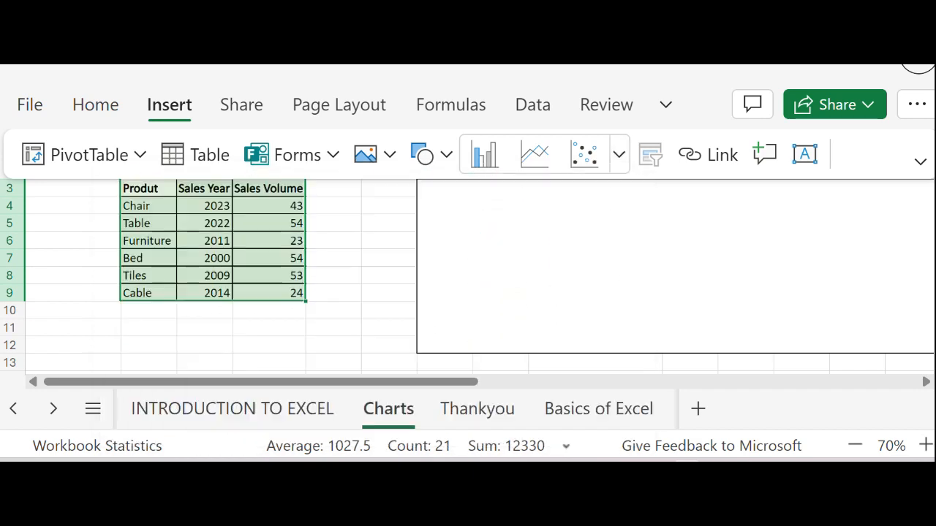
click(252, 317)
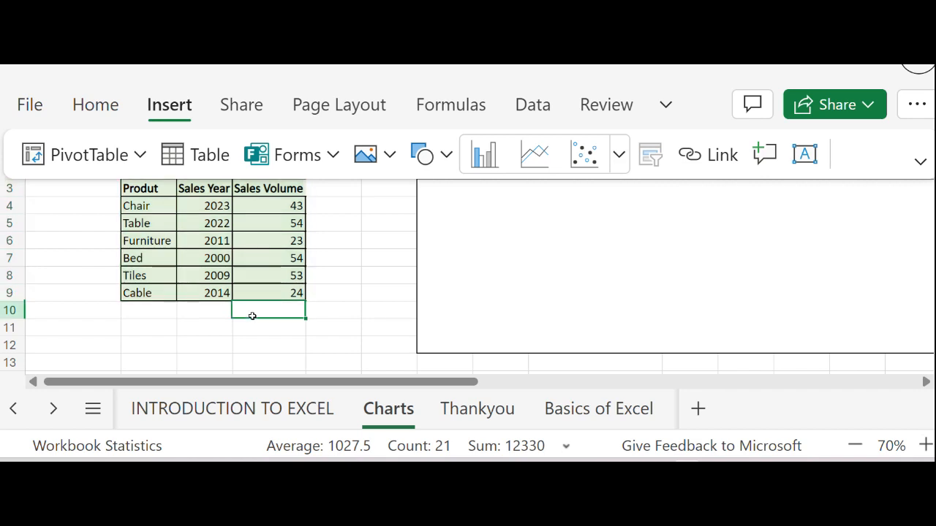
click(196, 310)
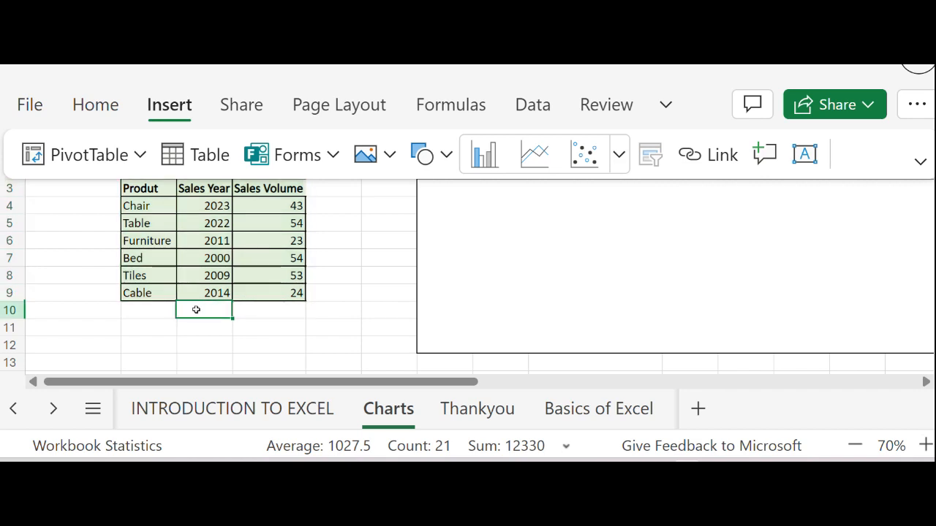
click(268, 308)
click(360, 280)
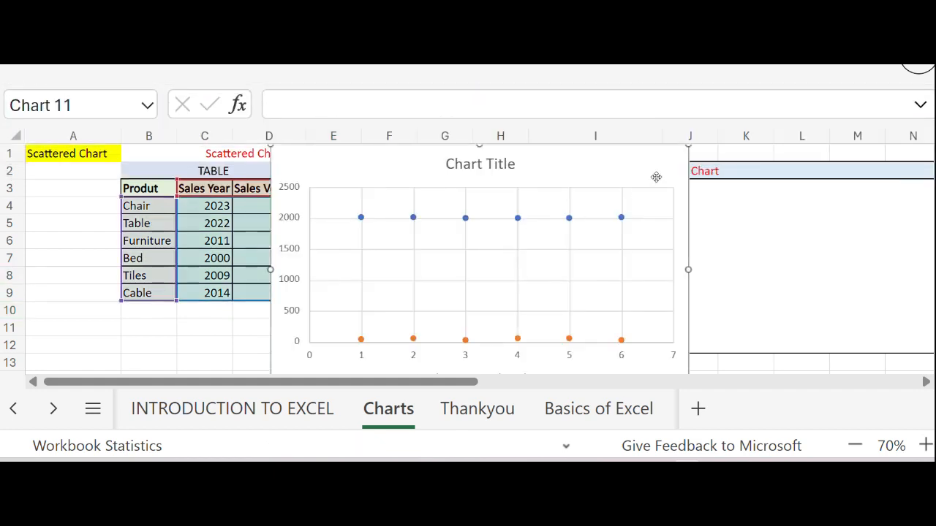
- Shrink the scatter chart and place it at the left end of the Scattered Chart box, spanning about columns G to I and rows 3 to 12
drag(690, 146, 552, 184)
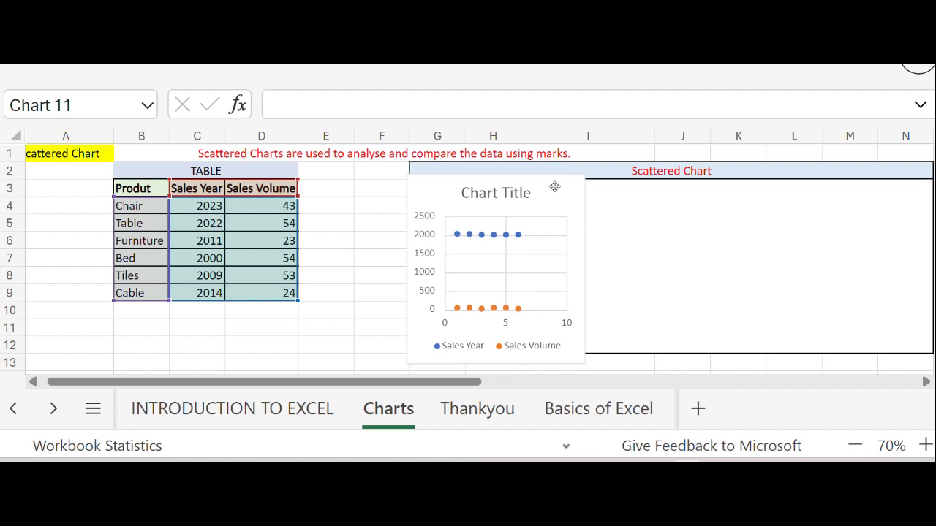
mouse_move(583, 361)
mouse_down()
mouse_move(570, 334)
mouse_move(577, 349)
mouse_up()
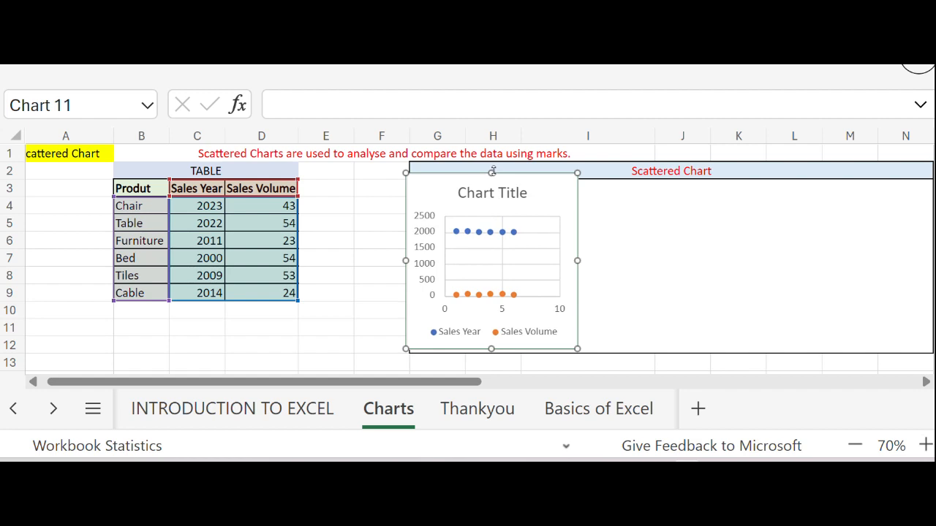
drag(493, 171, 493, 172)
drag(404, 260, 409, 283)
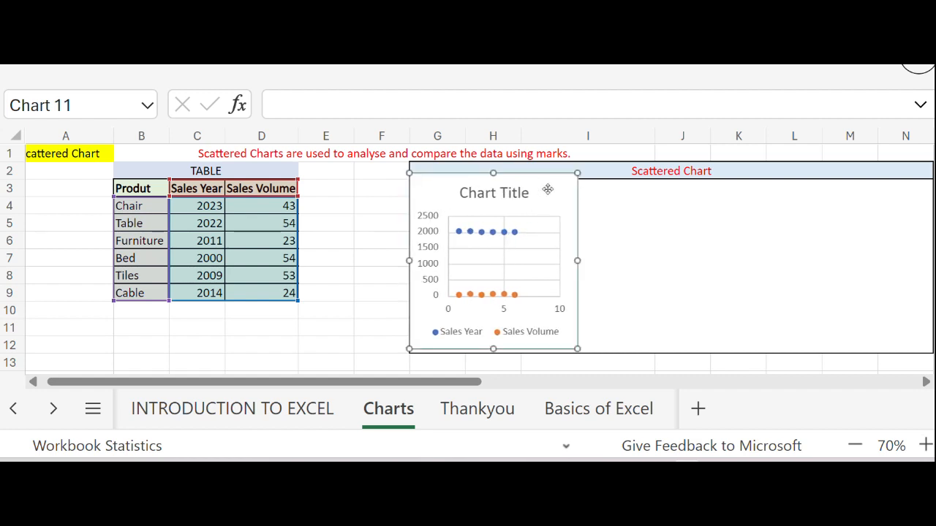
drag(547, 190, 546, 196)
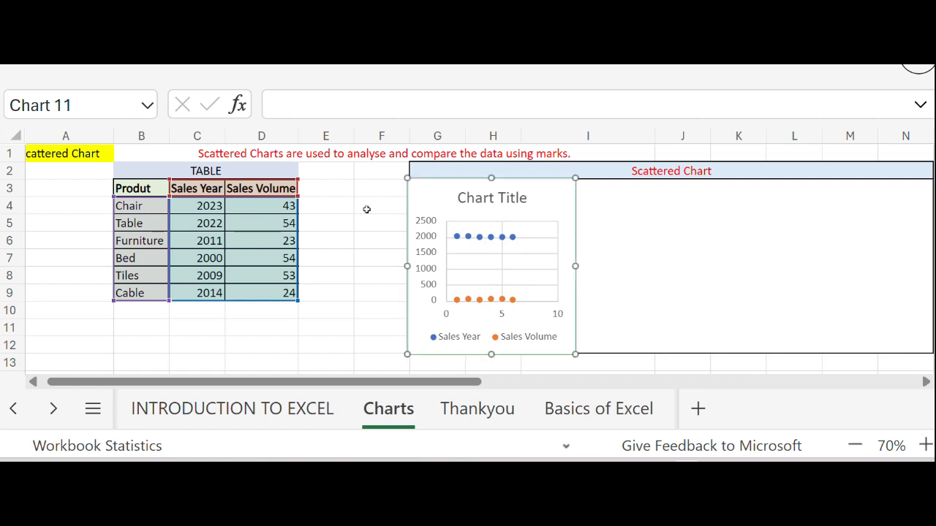
- Insert a Scatter with Smooth Lines and Markers chart from the table range B3:D9
click(321, 199)
drag(137, 188, 254, 289)
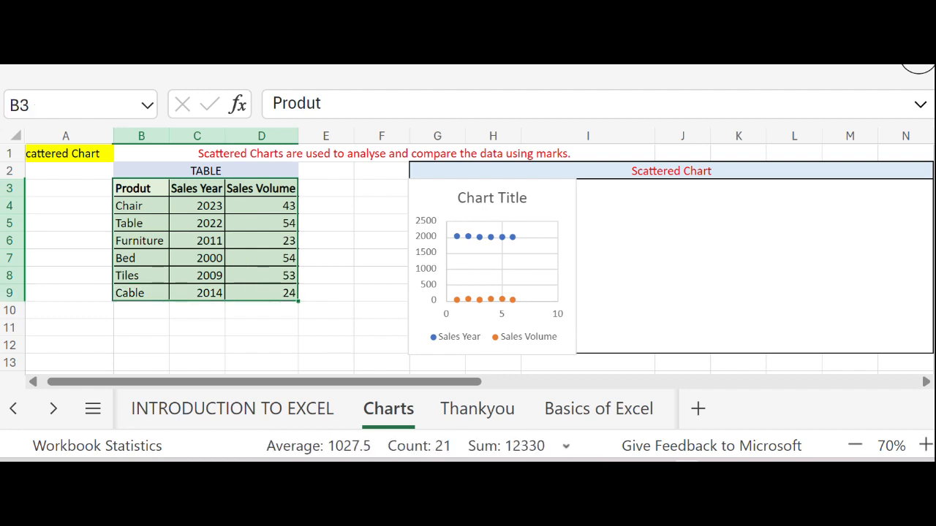
click(149, 76)
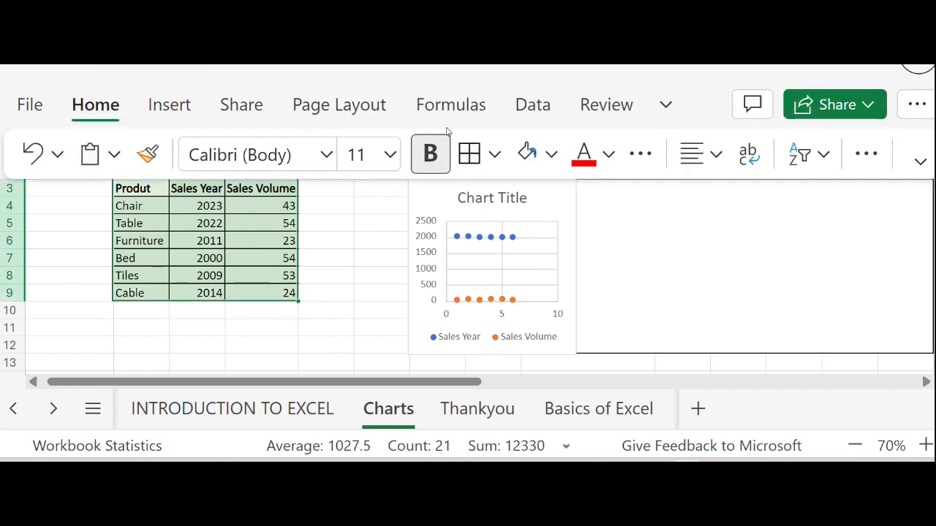
click(164, 103)
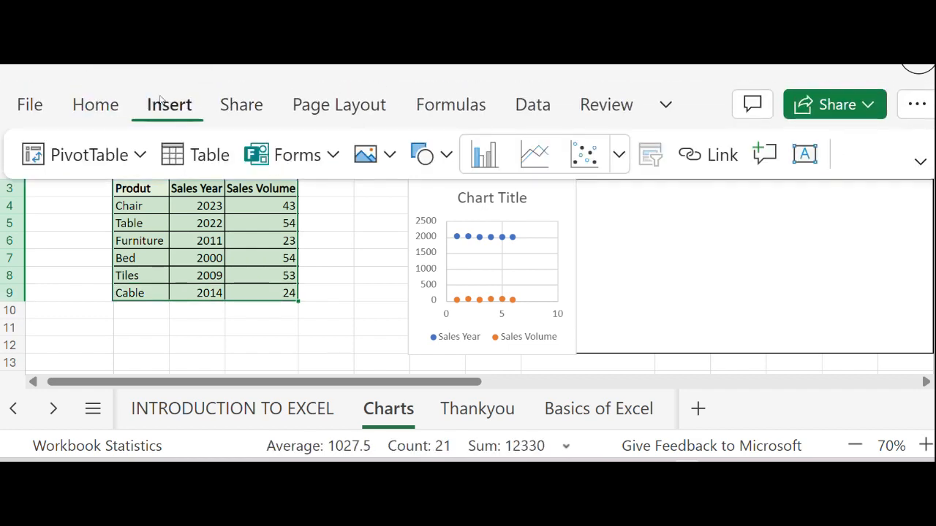
click(619, 155)
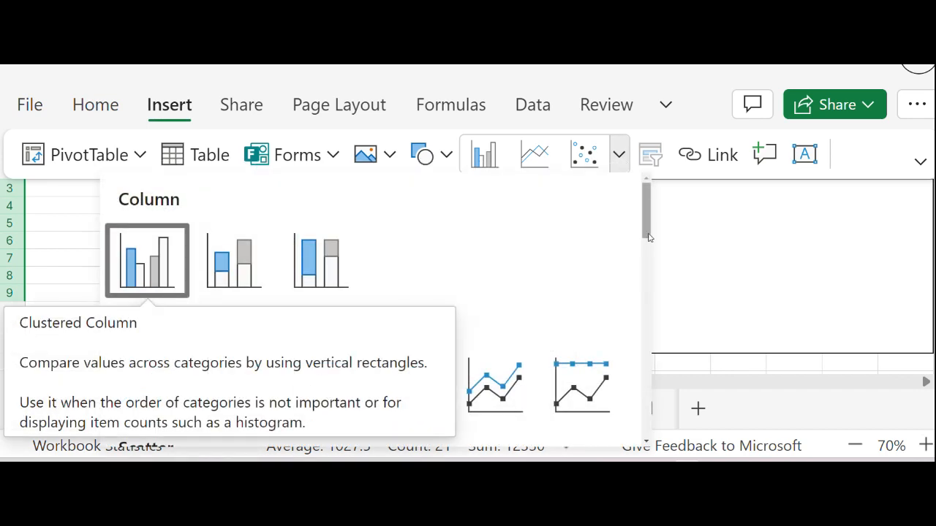
drag(647, 236, 644, 293)
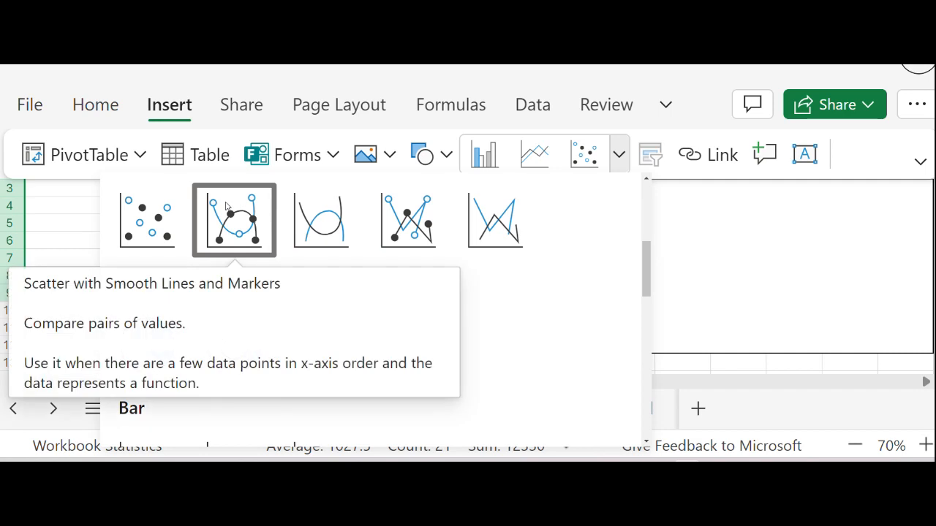
click(228, 211)
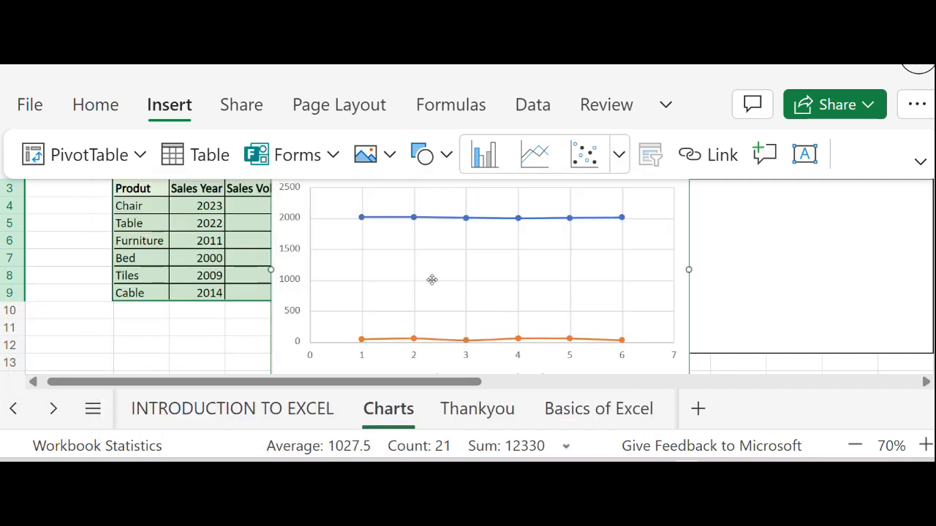
- Shrink the smooth-line chart with markers, move it directly beside the first scatter chart, and extend its height to row 12
click(718, 215)
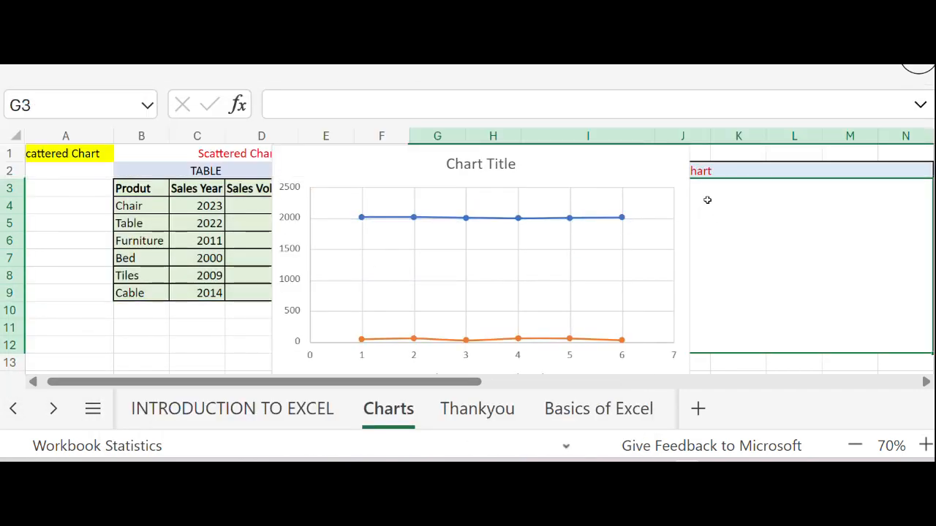
click(676, 170)
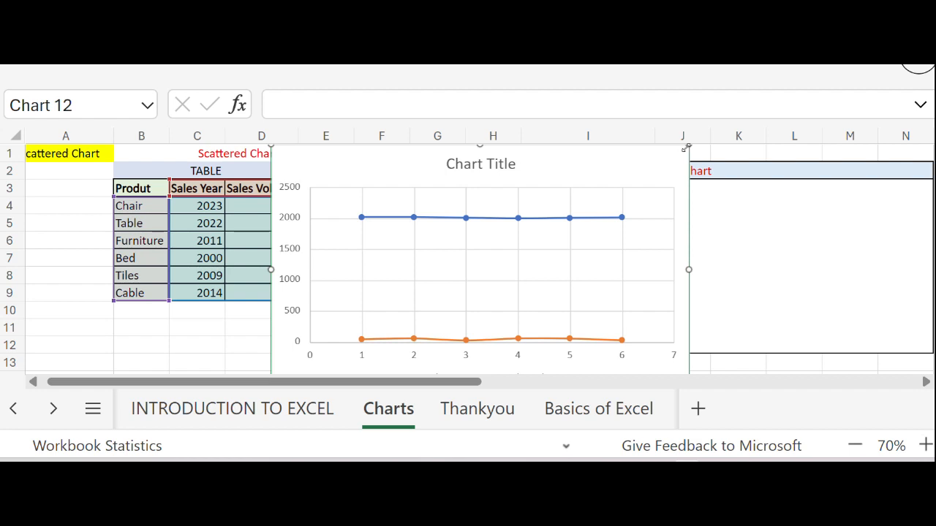
drag(686, 147, 420, 243)
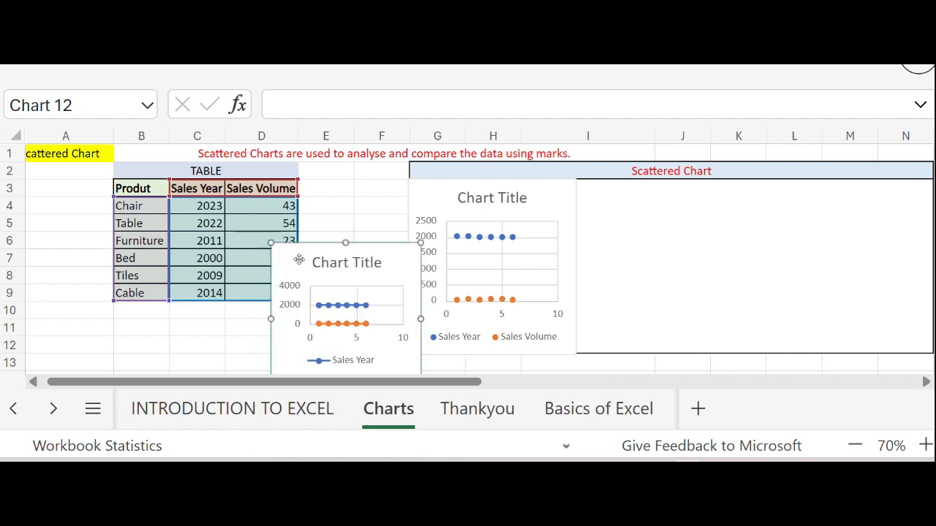
drag(299, 260, 605, 193)
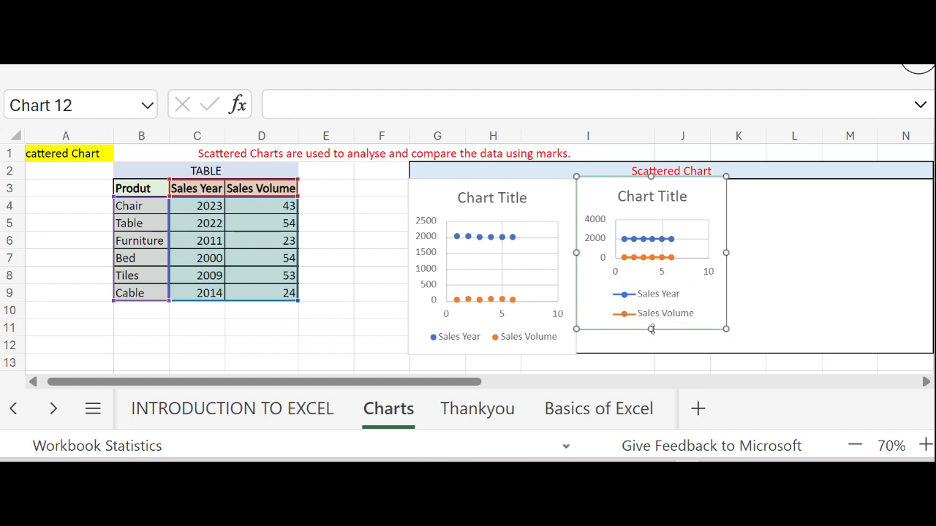
drag(652, 330, 650, 353)
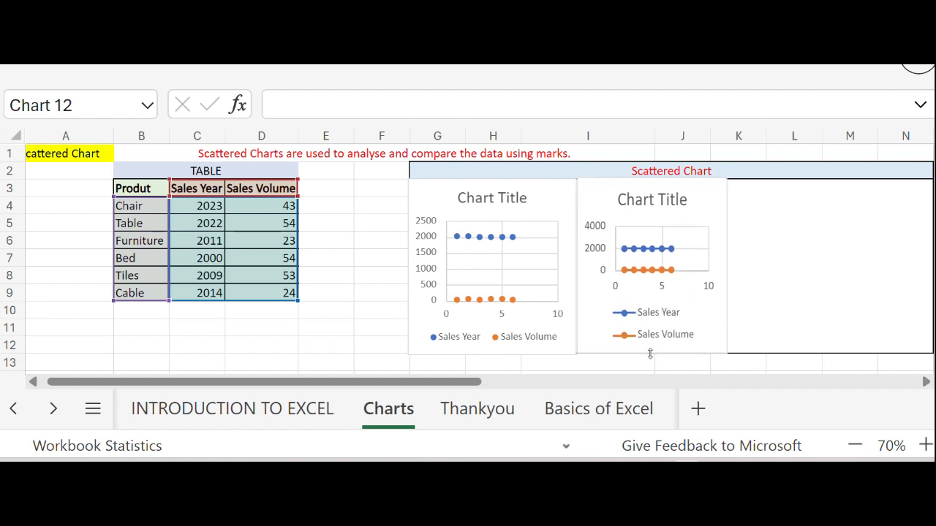
right_click(650, 352)
key(Escape)
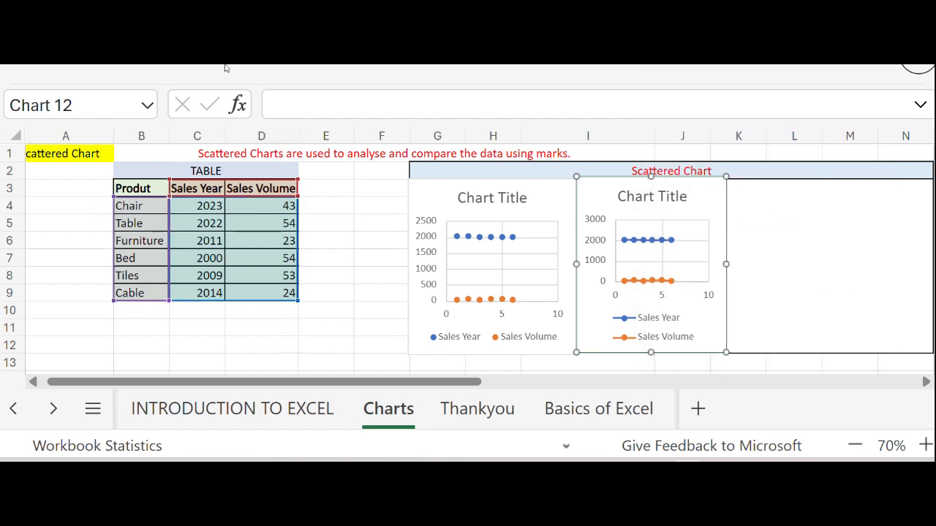
- Change the second chart's type to Scatter with Smooth Lines and deselect it
mouse_move(193, 67)
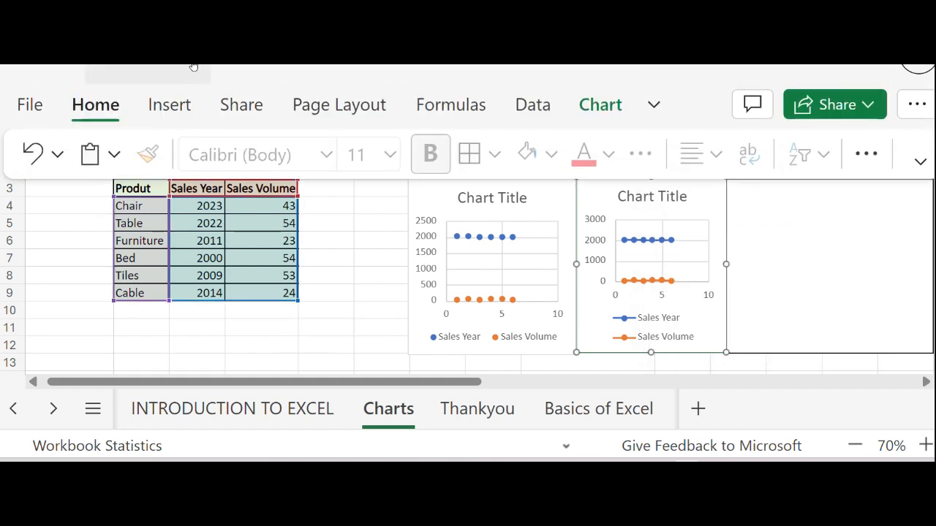
click(149, 106)
click(618, 156)
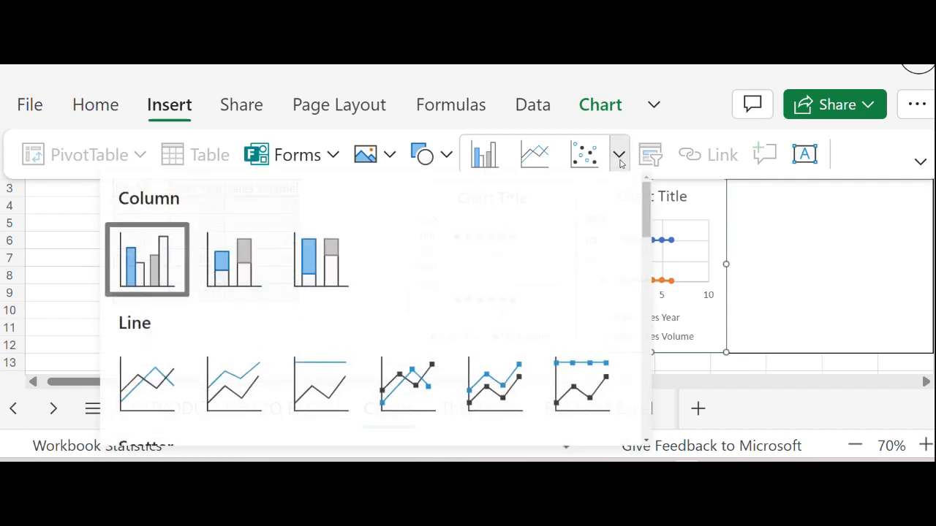
drag(644, 225, 641, 291)
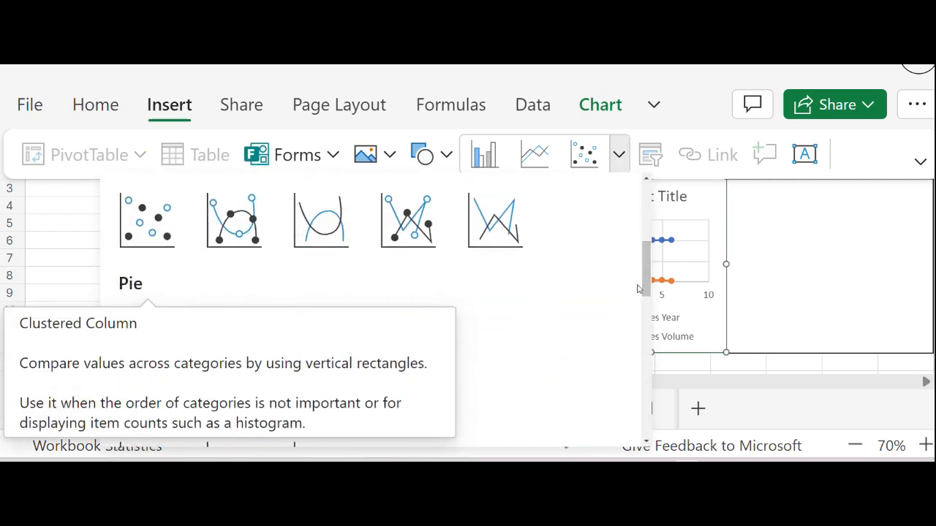
click(325, 238)
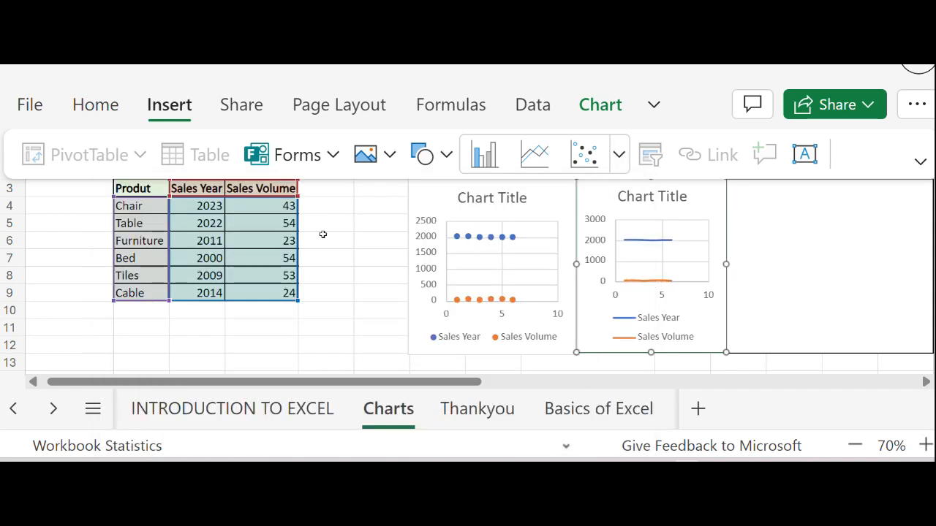
click(323, 234)
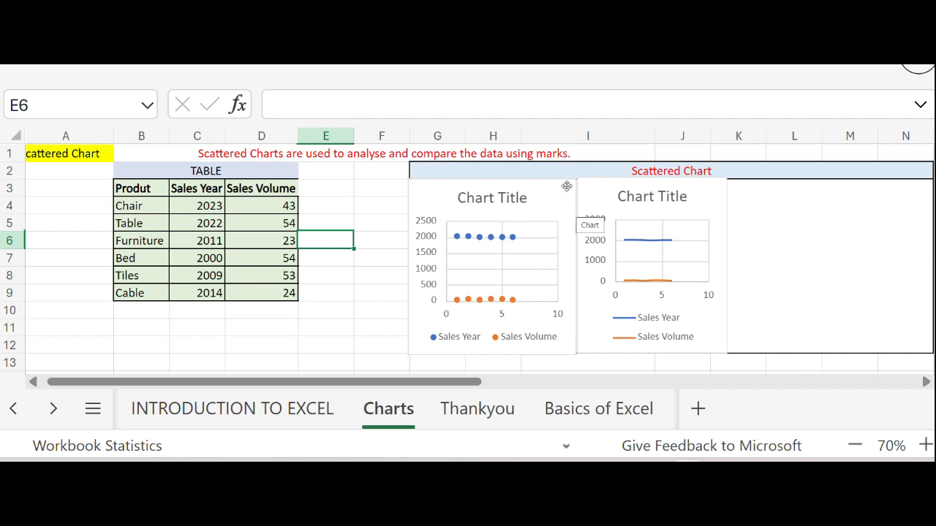
click(272, 317)
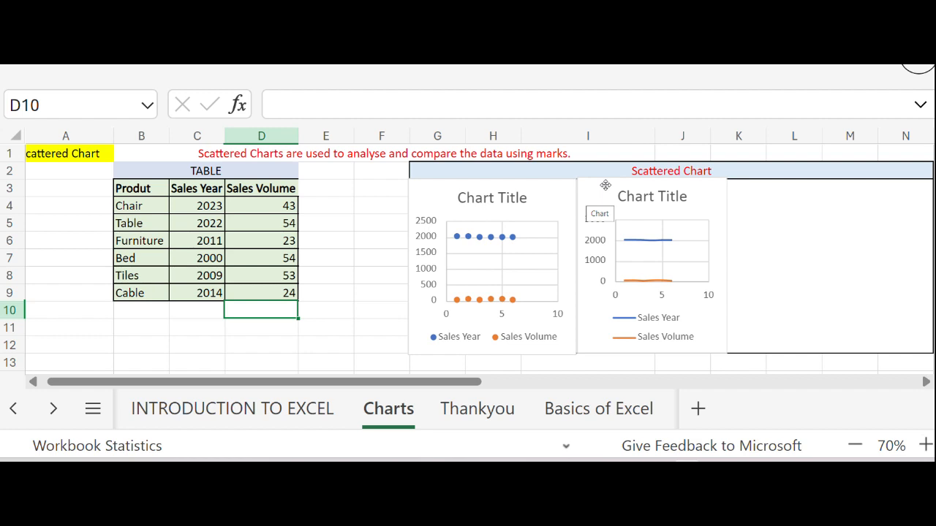
- Insert a Scatter with Straight Lines and Markers chart from the table range B3:D9
click(761, 244)
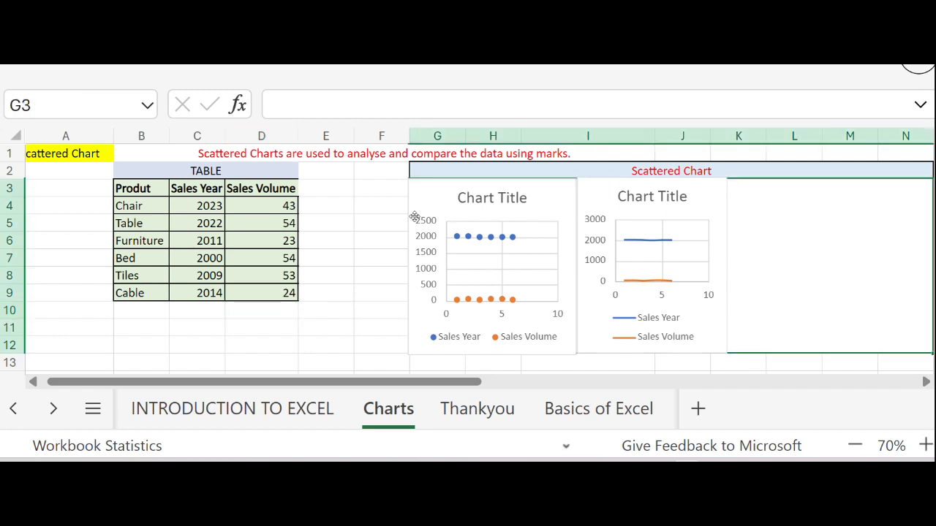
drag(133, 188, 264, 291)
click(173, 75)
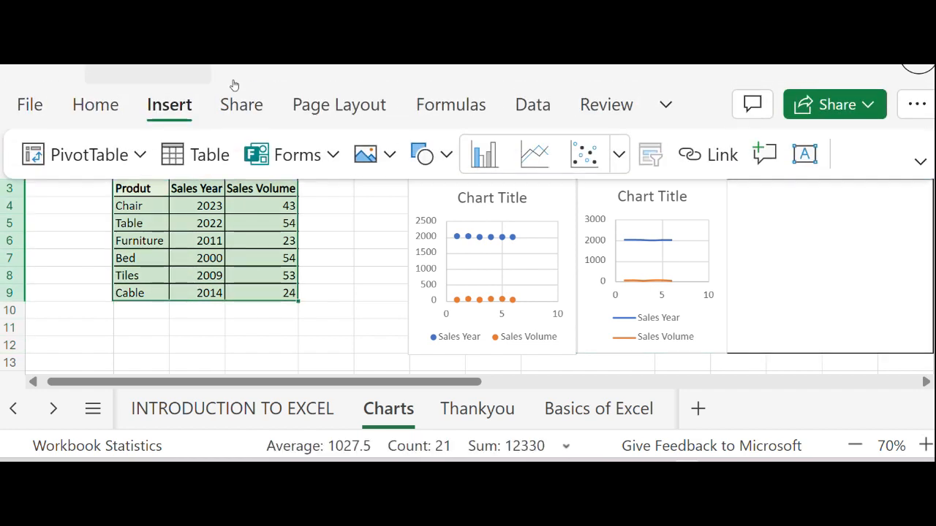
click(619, 155)
drag(645, 219, 645, 263)
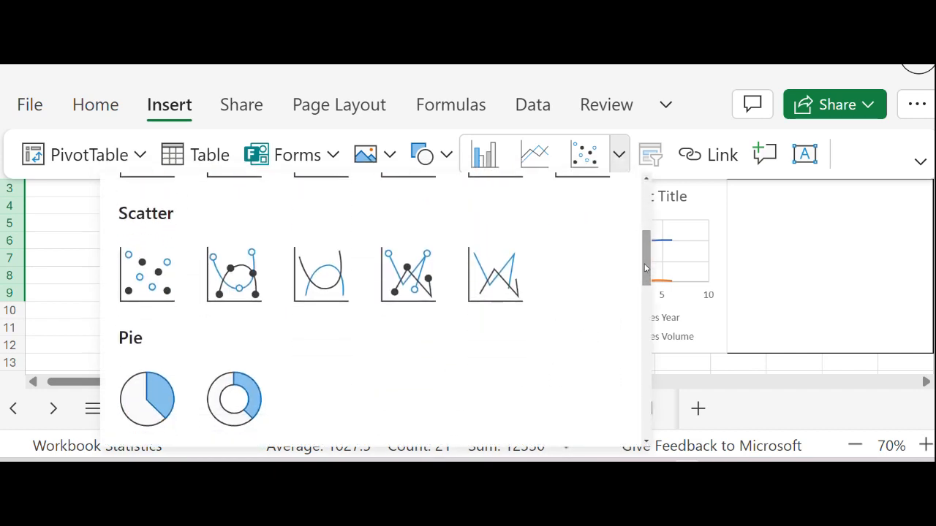
click(411, 278)
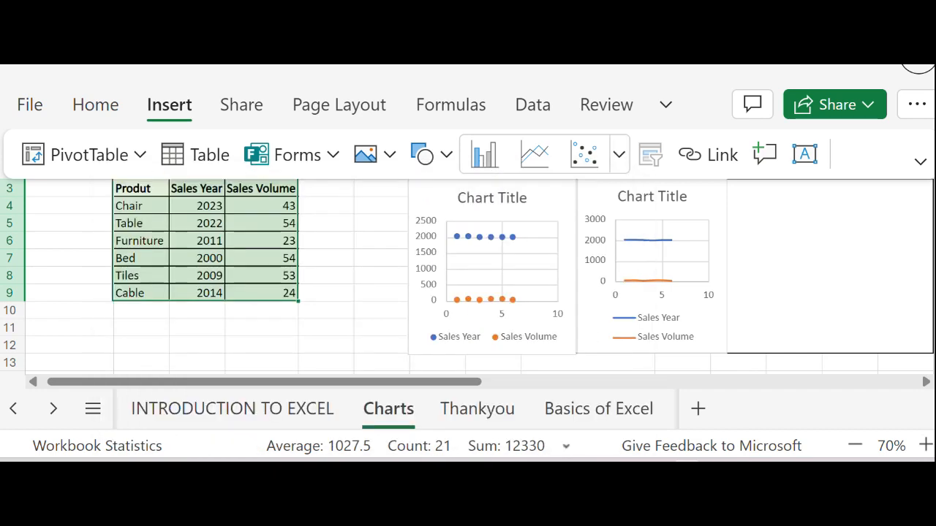
click(369, 282)
click(342, 279)
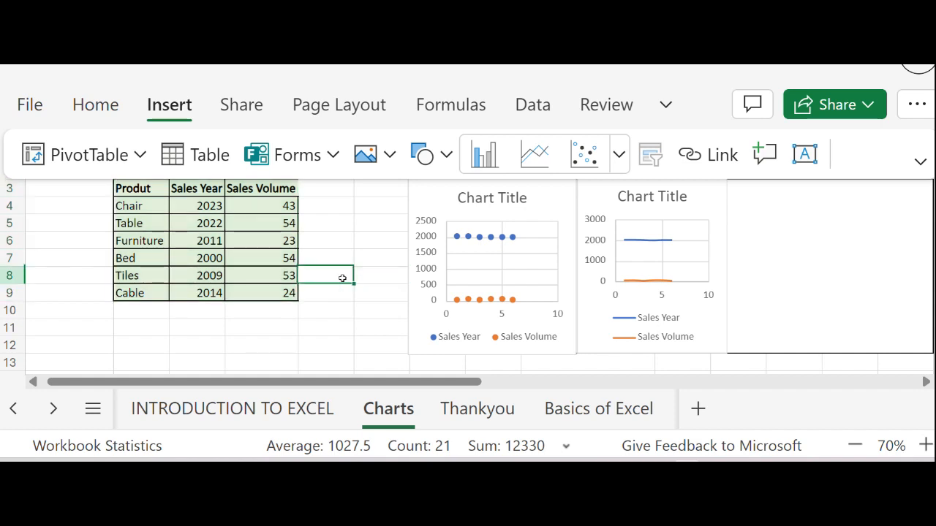
click(300, 307)
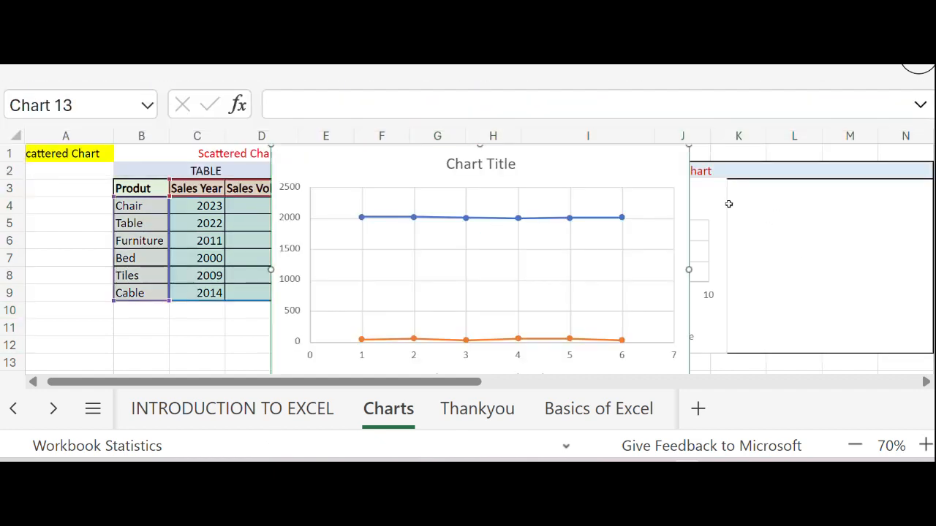
- Shrink the straight-line chart with markers and place it directly beside the second chart, reaching from row 3 to row 12
drag(688, 146, 392, 226)
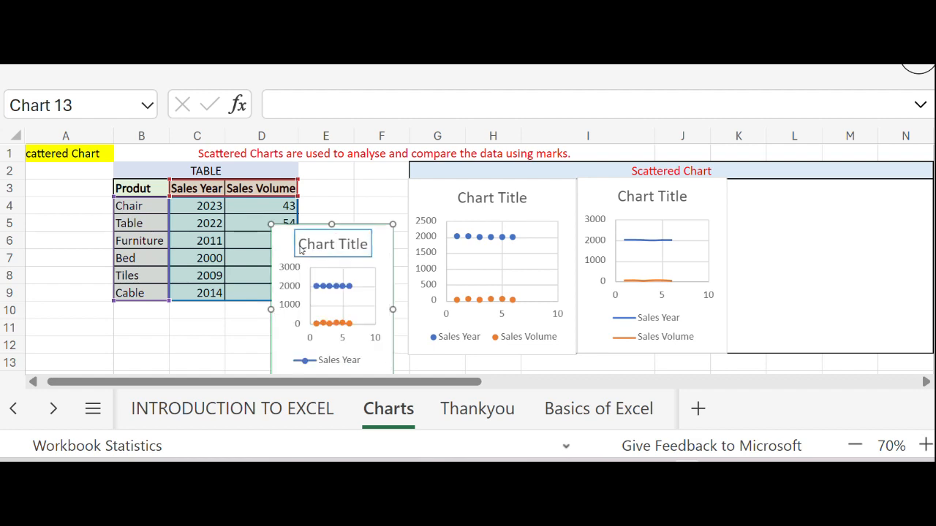
drag(287, 244, 744, 194)
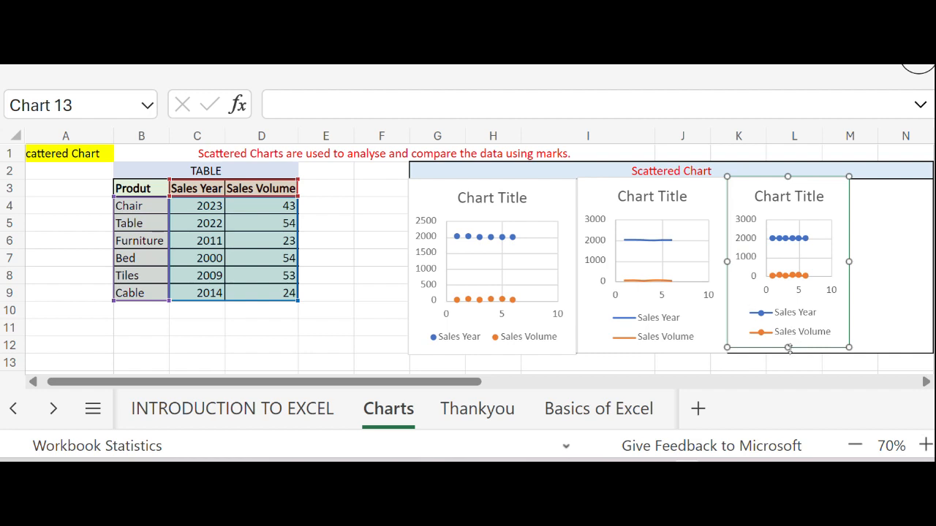
drag(789, 347, 790, 352)
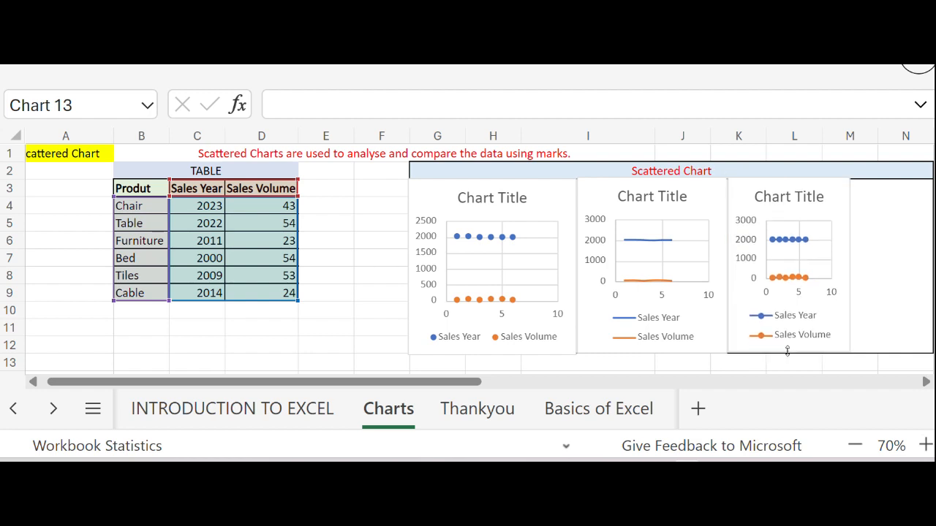
- Widen the third chart to the end of the Scattered Chart box in column N and deselect it
right_click(790, 351)
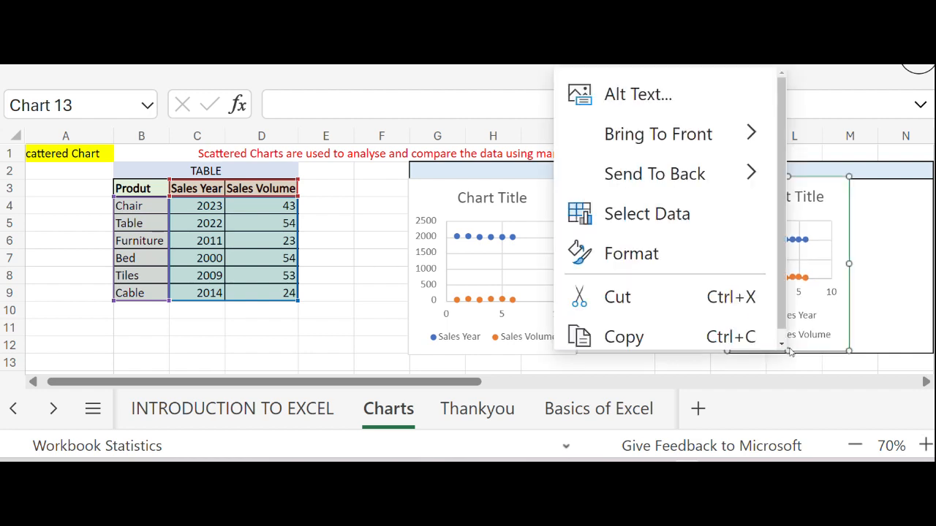
click(848, 265)
drag(848, 264, 928, 265)
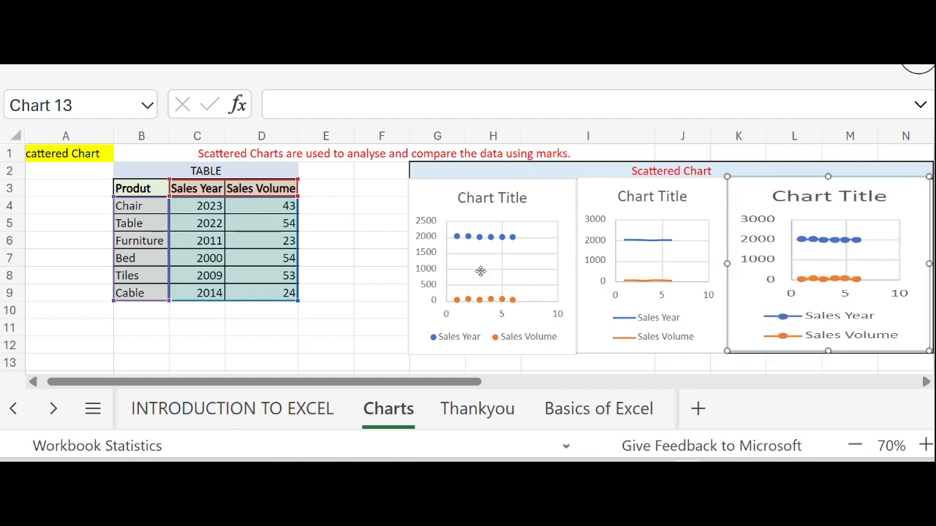
click(334, 274)
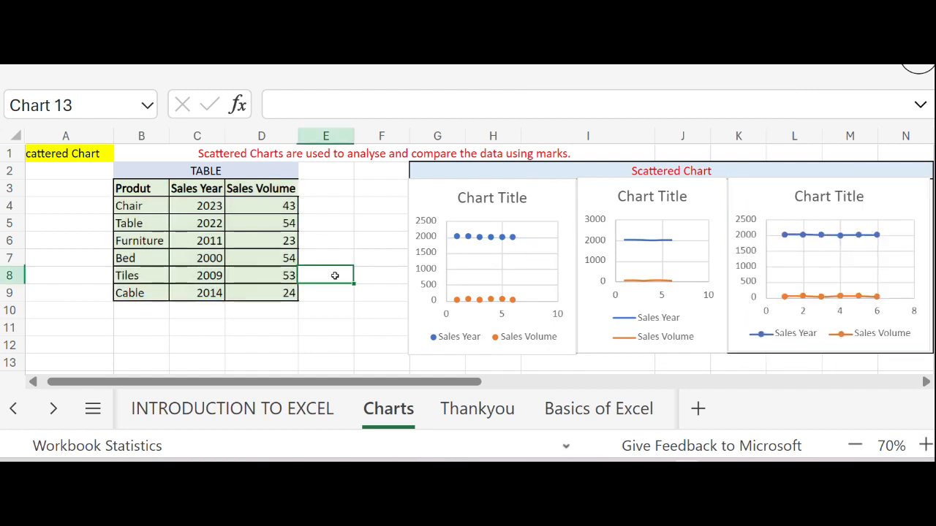
- Change the third chart's title to "Scattered Charts" in its format settings
click(769, 207)
double_click(769, 208)
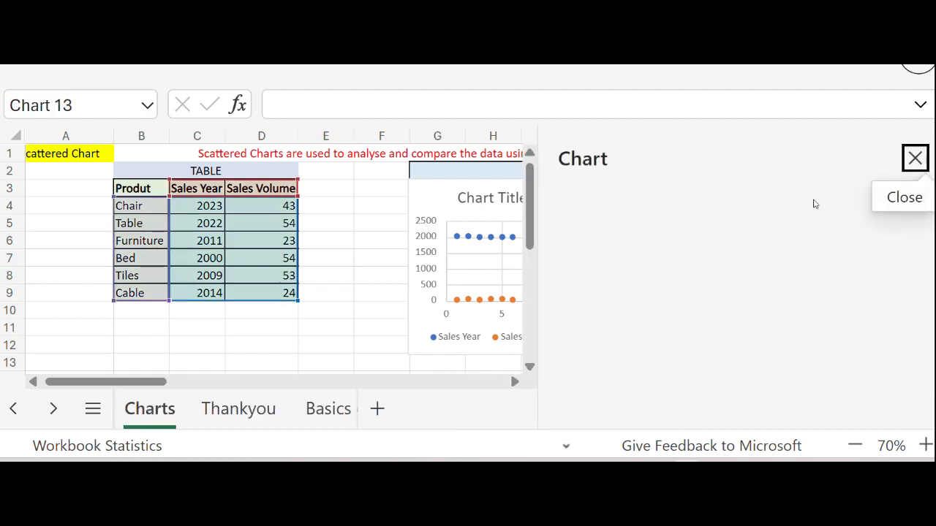
click(602, 219)
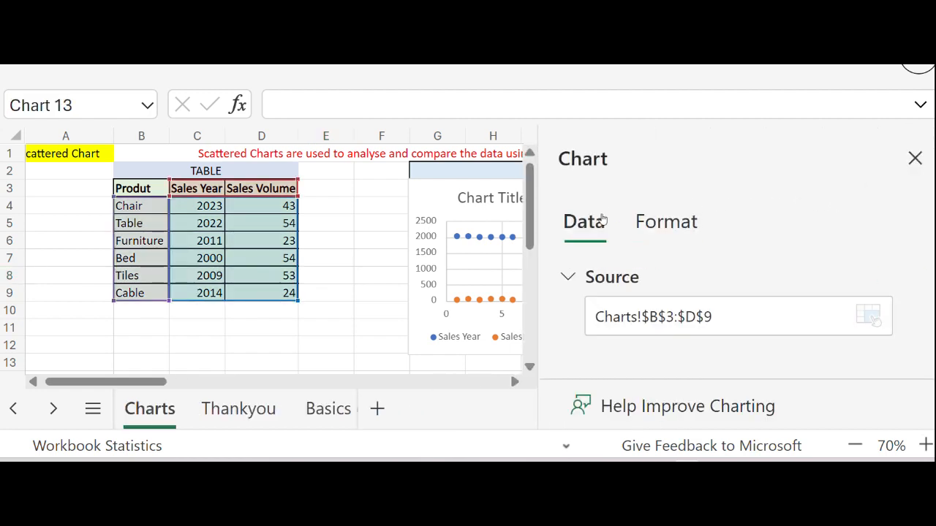
click(652, 223)
click(573, 277)
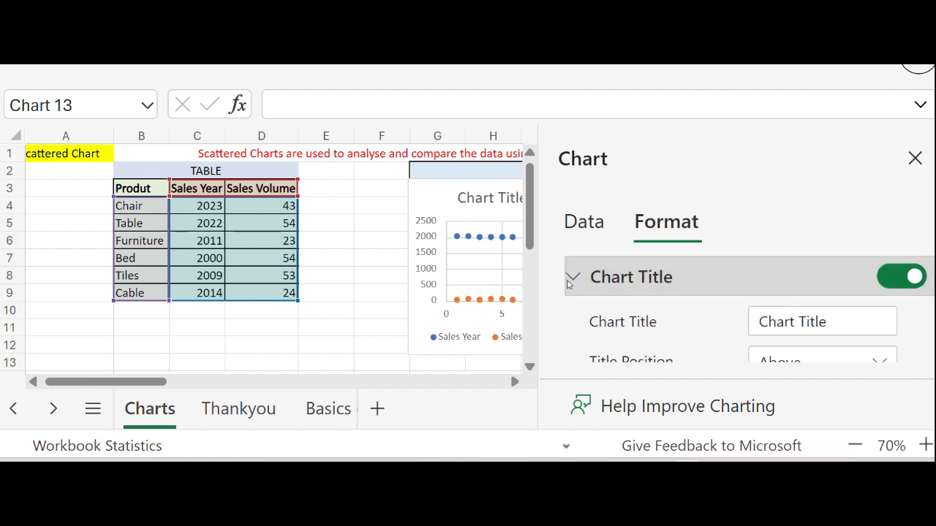
click(837, 322)
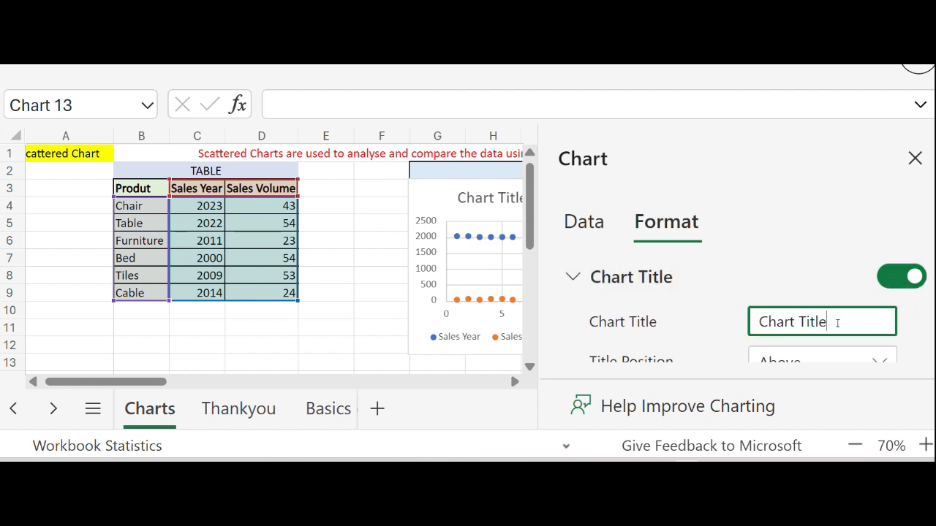
drag(837, 322, 708, 330)
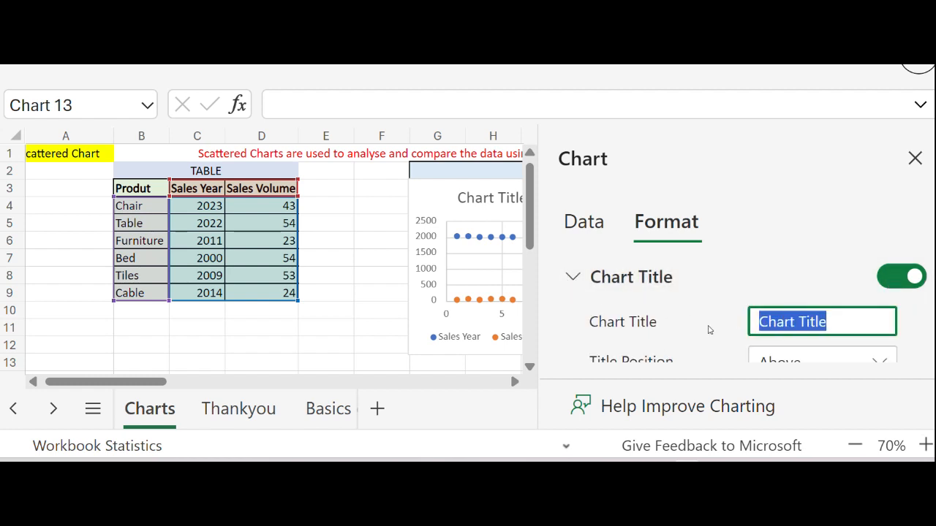
text(Scatterre)
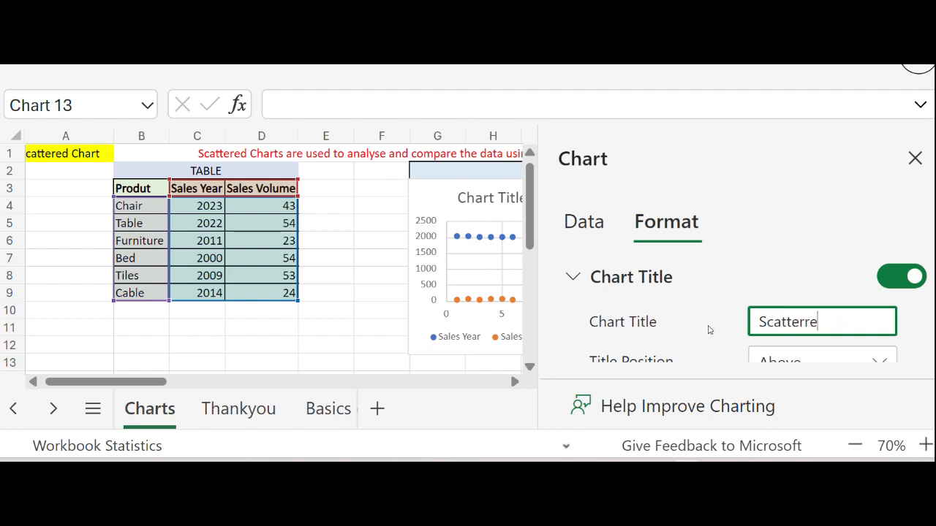
key(BackSpace)
key(BackSpace)
text(ed Charts)
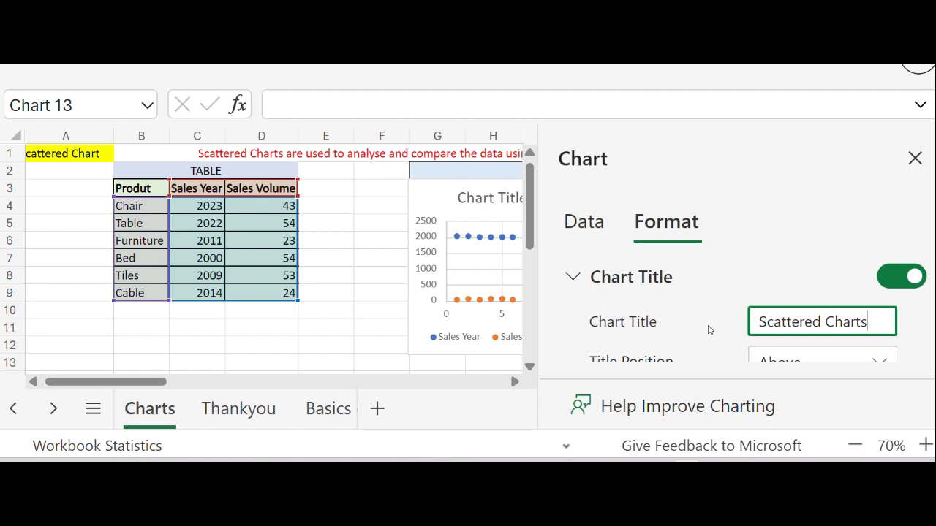
click(795, 226)
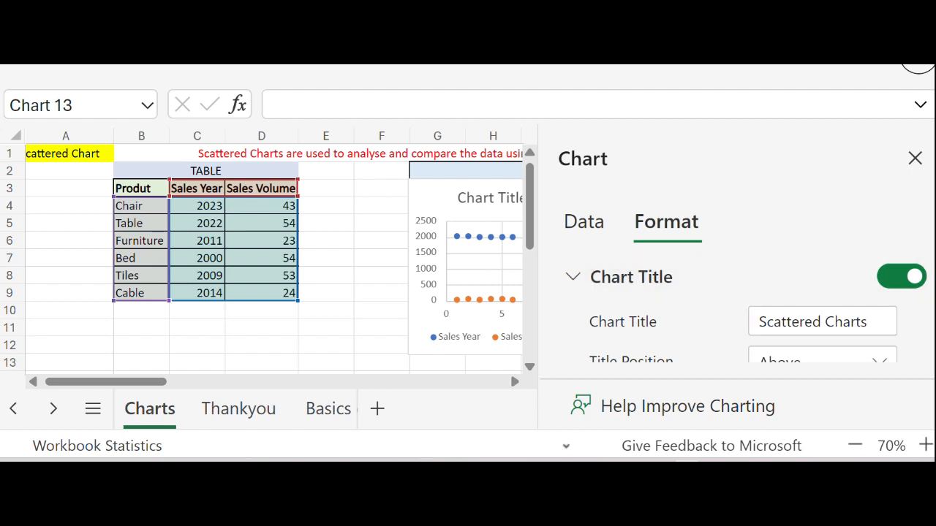
- Set the third chart's legend position to Top and close the chart formatting settings
scroll(743, 329, down, 5)
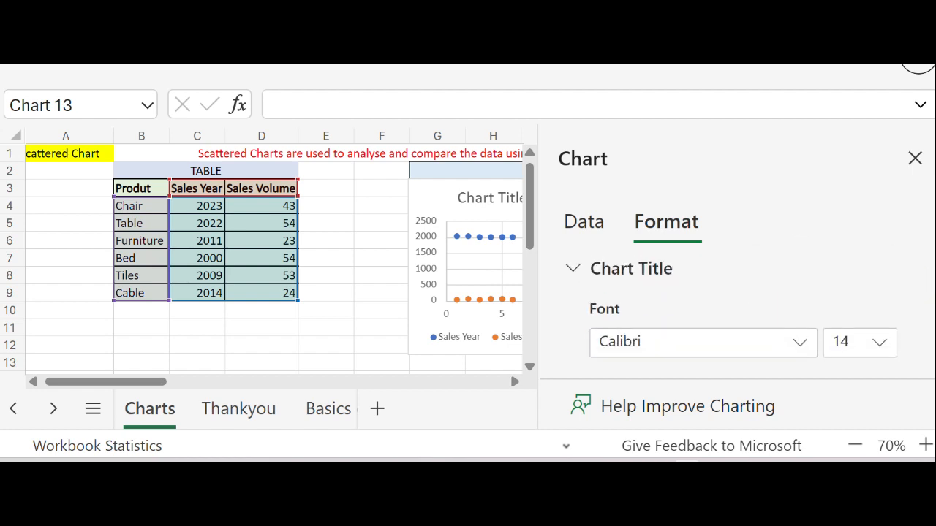
scroll(933, 316, down, 3)
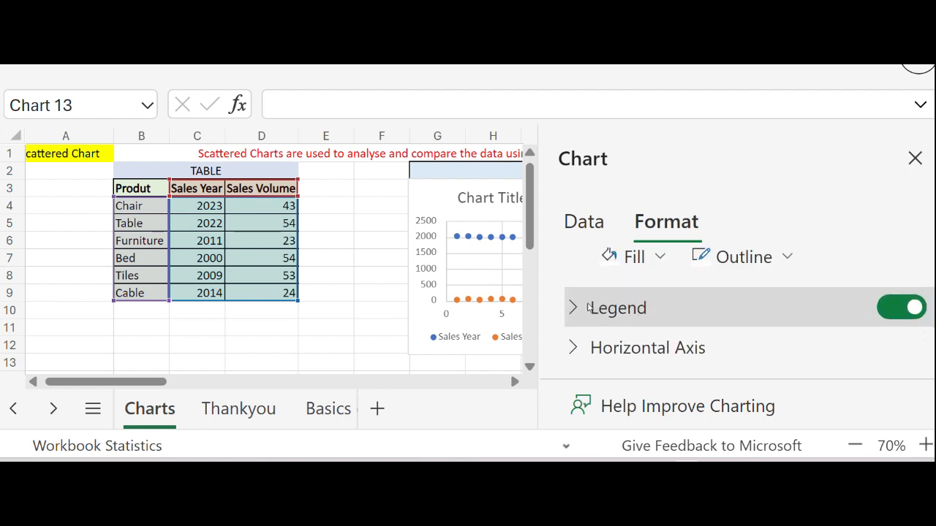
click(576, 308)
click(814, 355)
click(621, 264)
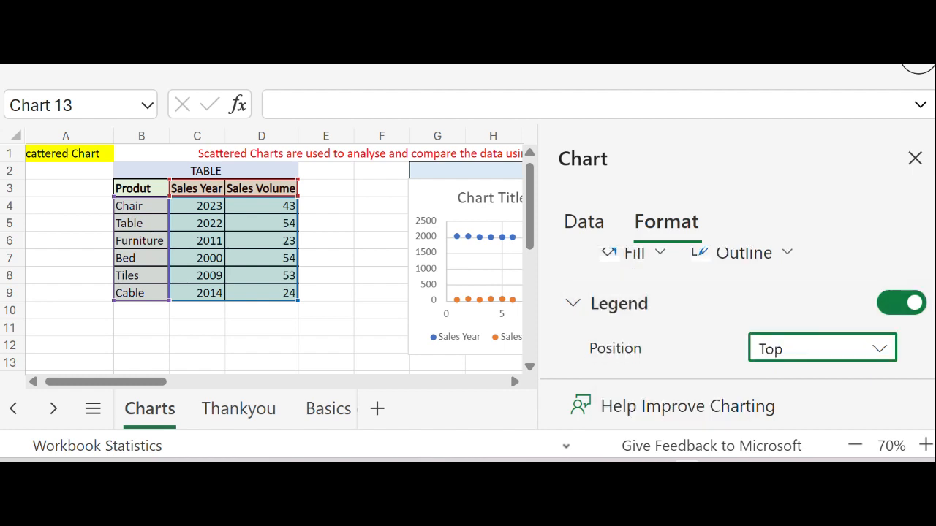
scroll(731, 314, down, 3)
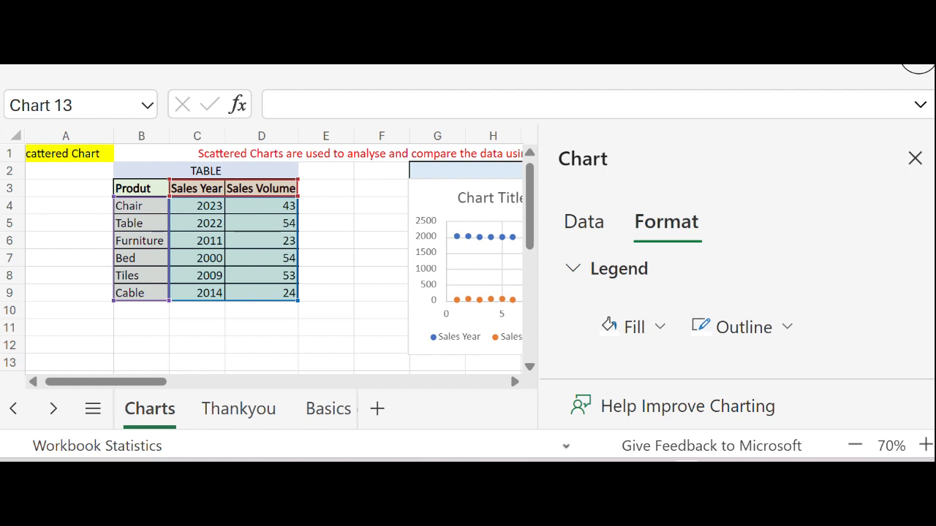
scroll(731, 314, down, 1)
scroll(731, 314, down, 3)
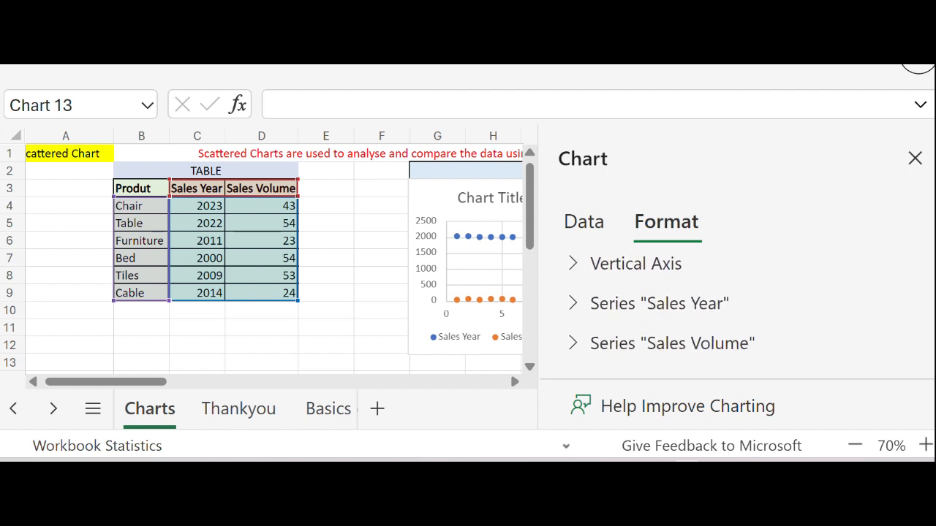
click(914, 158)
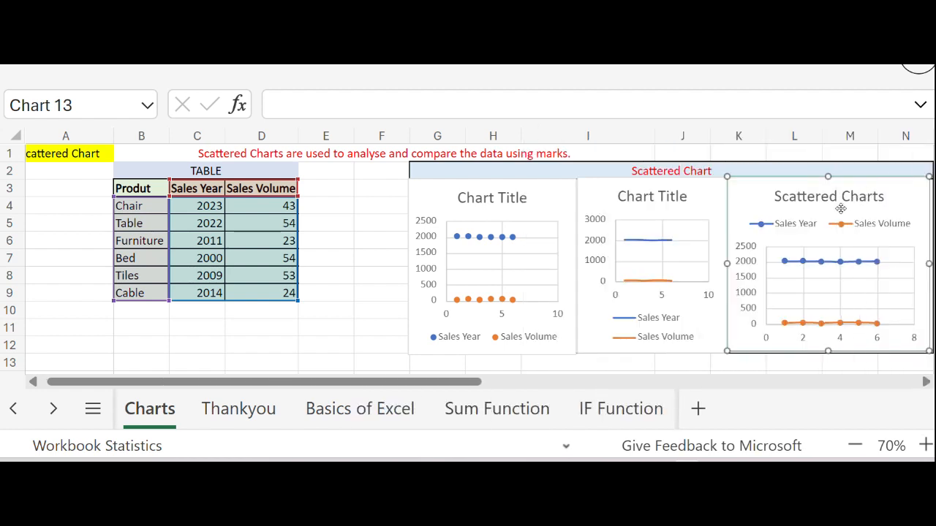
- Deselect the third chart and switch to the Thankyou sheet
click(324, 317)
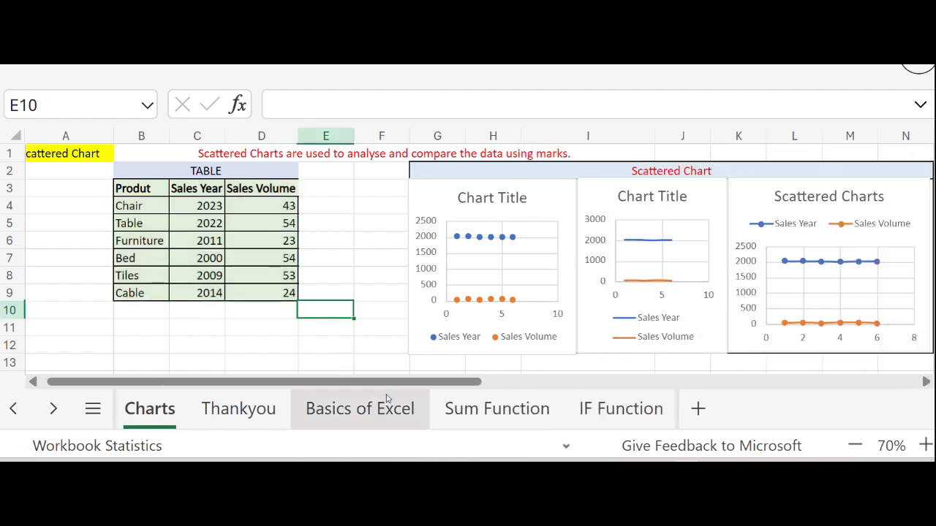
click(234, 407)
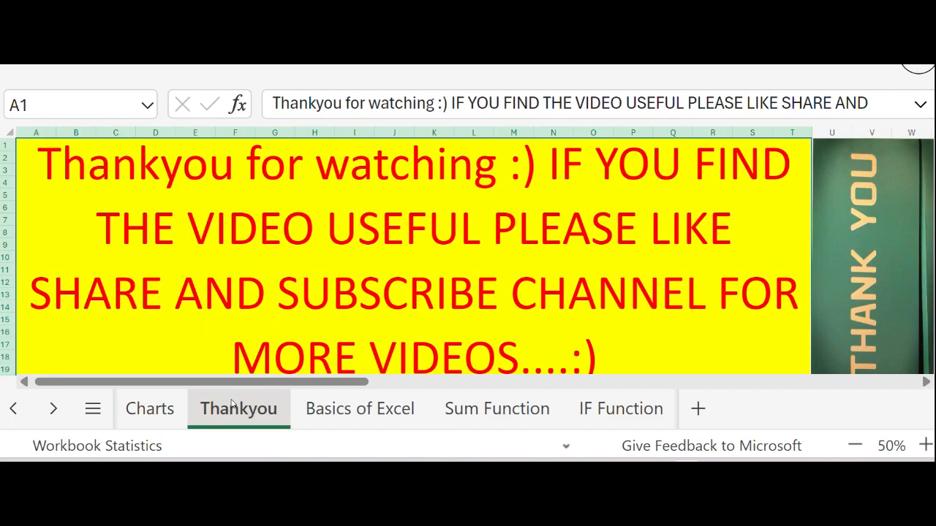